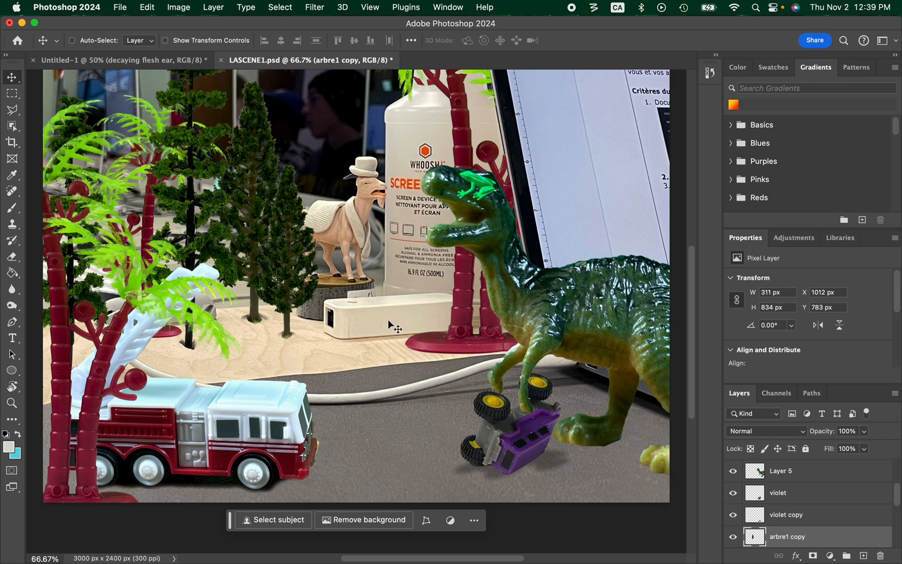
# Select the arbre1 copy layer from the canvas and shift the small tree sideways toward the camel figurine, to X 1059 px
pyautogui.rightClick(290, 278)
pyautogui.click(314, 286)
pyautogui.moveTo(277, 265); pyautogui.dragTo(290, 276)
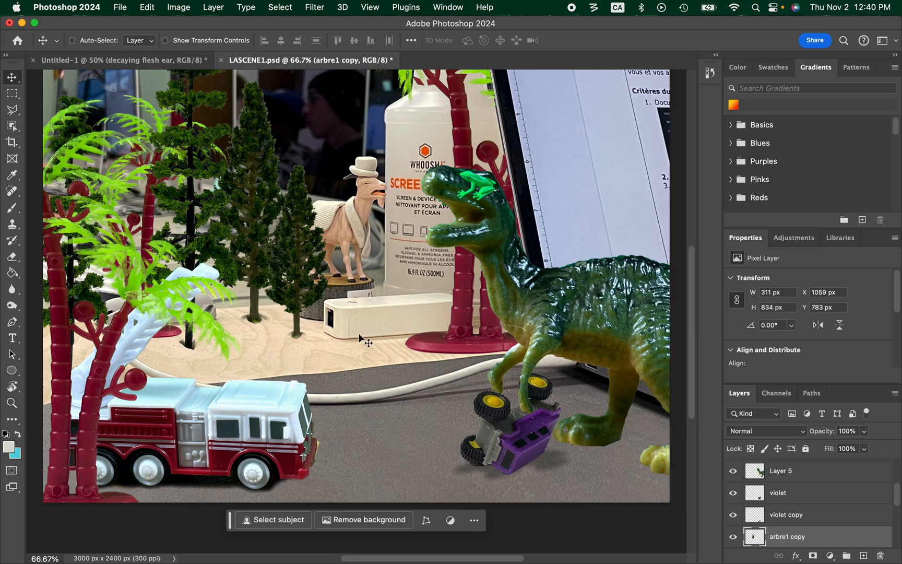
pyautogui.rightClick(292, 264)
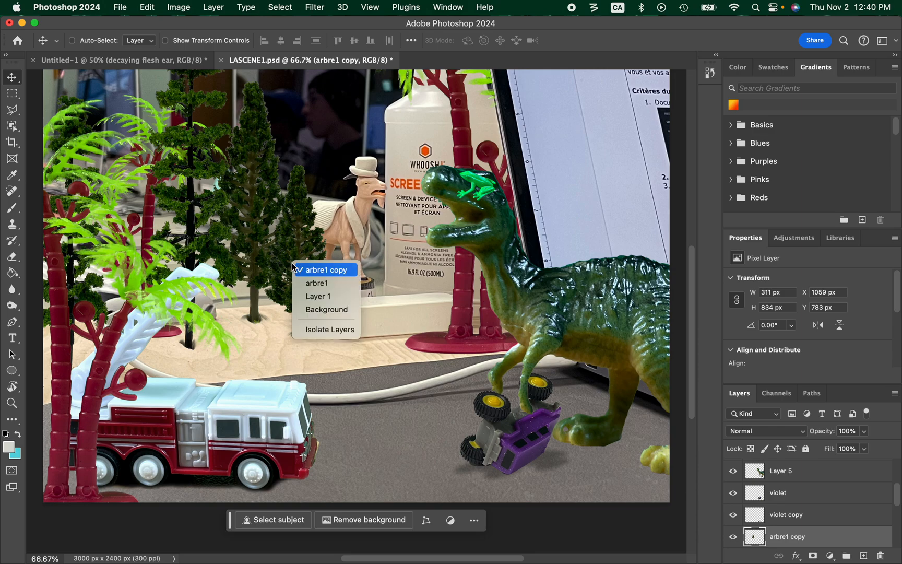
pyautogui.click(320, 271)
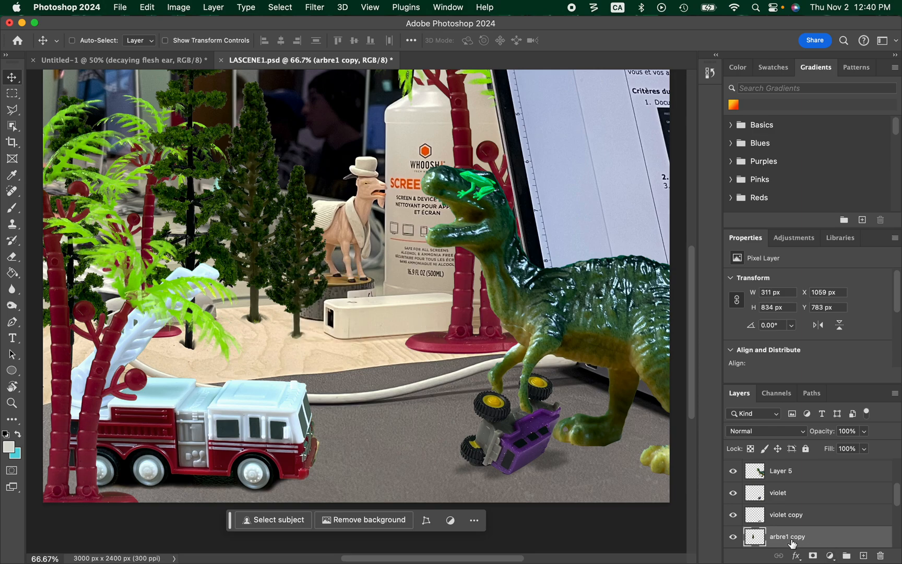
# Toggle the visibility of the arbre1 copy layer to check which tree it holds
pyautogui.click(733, 538)
pyautogui.click(733, 537)
pyautogui.click(733, 537)
pyautogui.click(733, 538)
pyautogui.click(733, 537)
pyautogui.click(733, 537)
pyautogui.click(733, 538)
pyautogui.click(733, 538)
pyautogui.scroll(-3, 824, 512)
pyautogui.scroll(2, 824, 511)
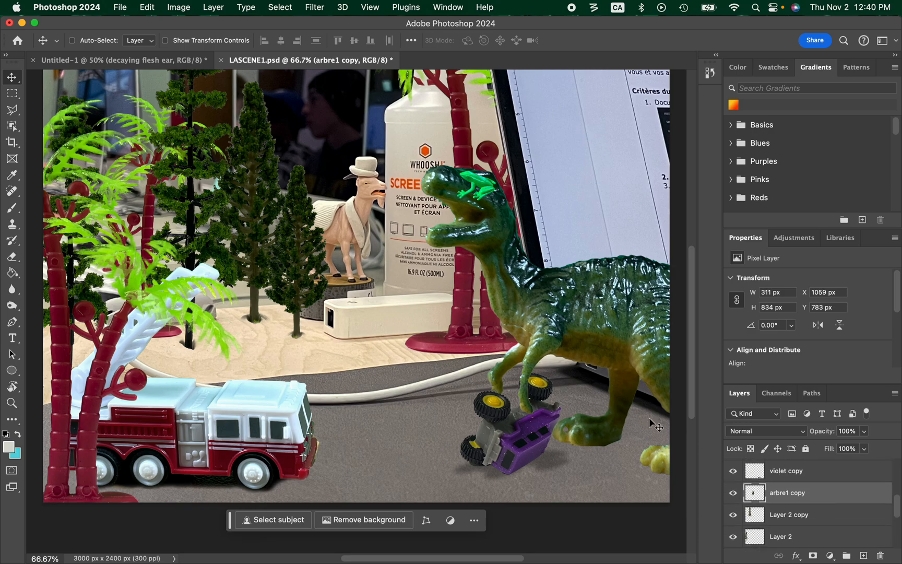
pyautogui.click(733, 493)
pyautogui.click(733, 493)
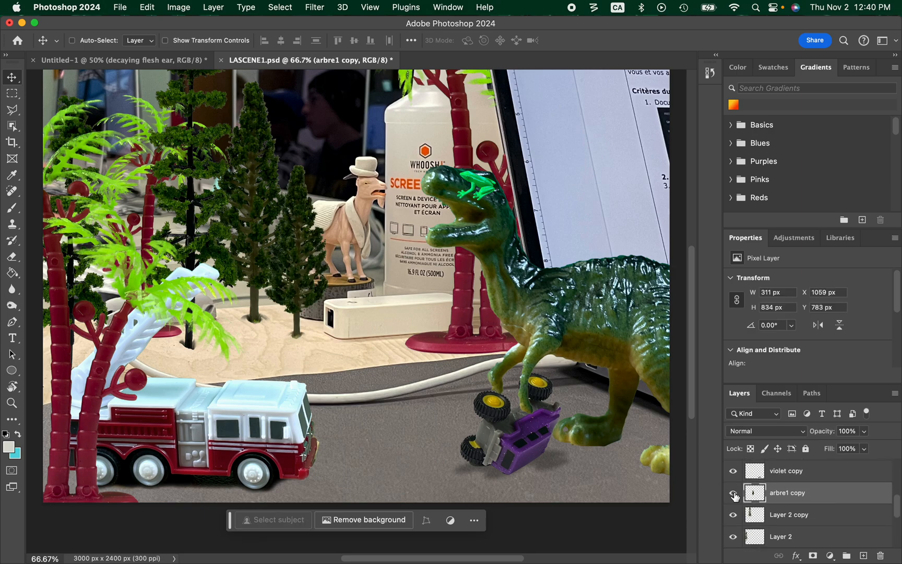
# Duplicate the arbre1 copy layer within LASCENE1.psd under the name arbre1 ombrage
pyautogui.rightClick(787, 494)
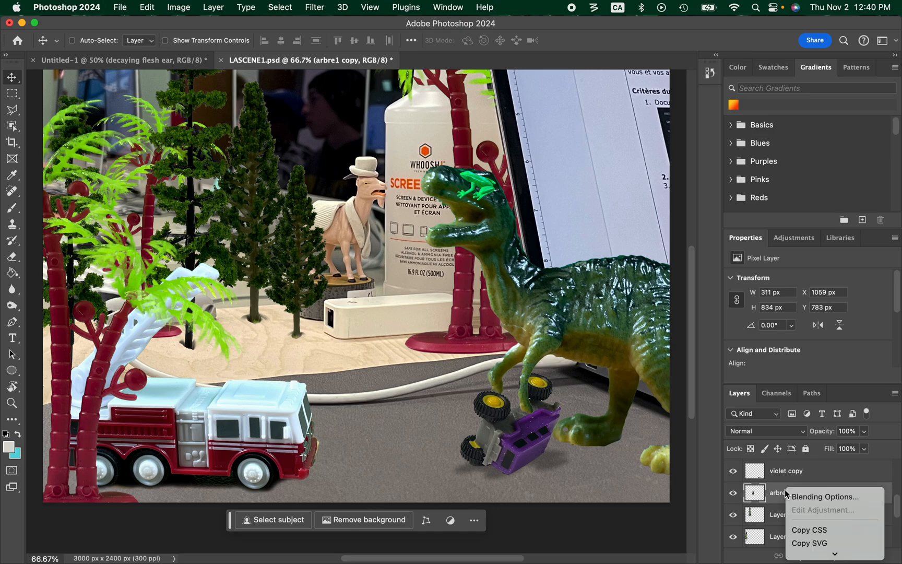
pyautogui.moveTo(836, 554)
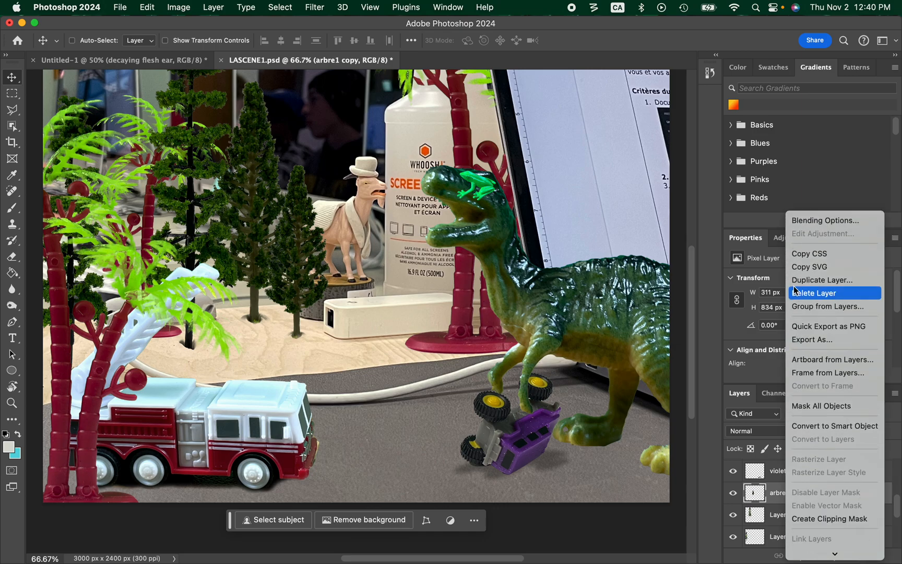
pyautogui.click(799, 280)
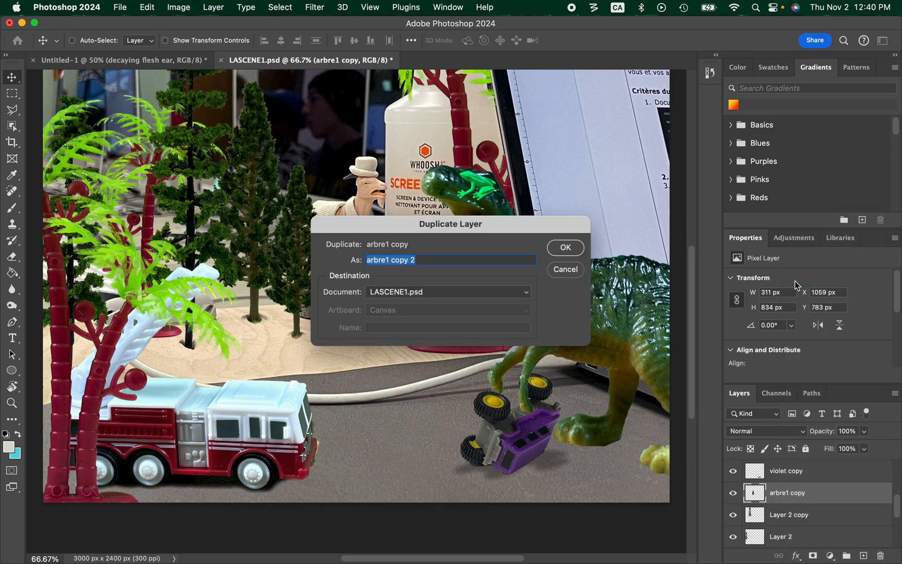
pyautogui.click(391, 260)
pyautogui.moveTo(393, 259); pyautogui.dragTo(466, 263)
pyautogui.click(460, 263)
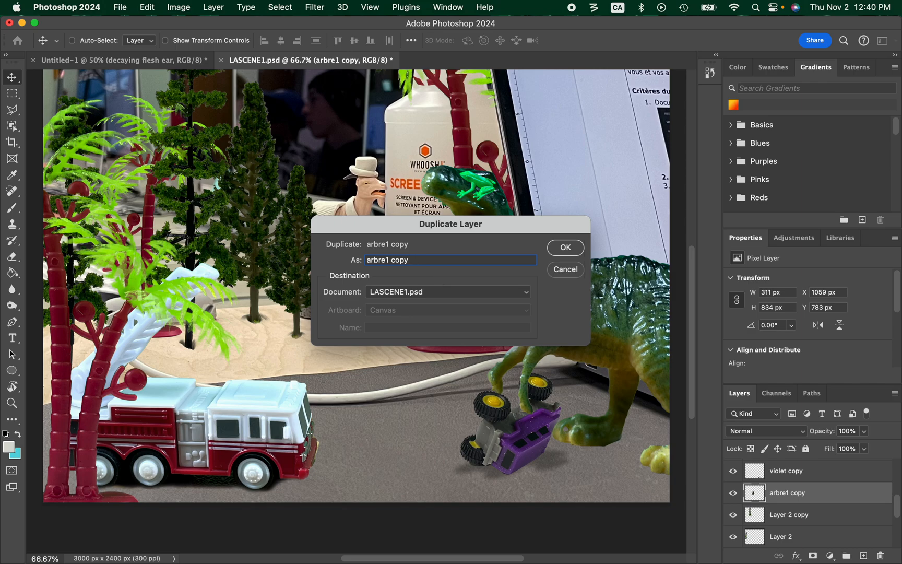
pyautogui.press('BackSpace')
pyautogui.press('BackSpace')
pyautogui.write('onbrag')
pyautogui.press('super+a')
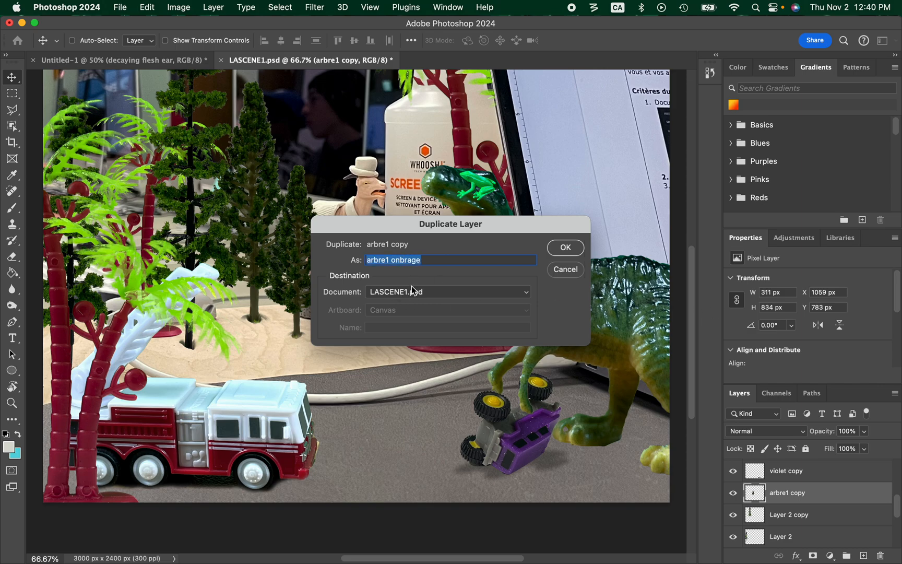
pyautogui.click(380, 260)
pyautogui.press('BackSpace')
pyautogui.write('m')
pyautogui.click(563, 253)
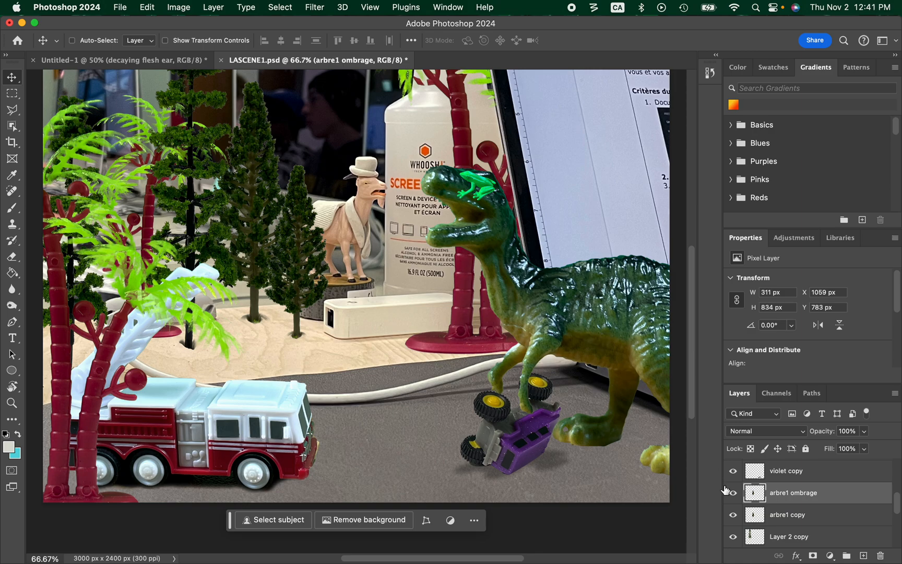
# Turn the tree on the arbre1 ombrage layer black with an Exposure adjustment of -20.00
pyautogui.click(177, 7)
pyautogui.moveTo(281, 43)
pyautogui.click(354, 77)
pyautogui.moveTo(424, 93); pyautogui.dragTo(332, 89)
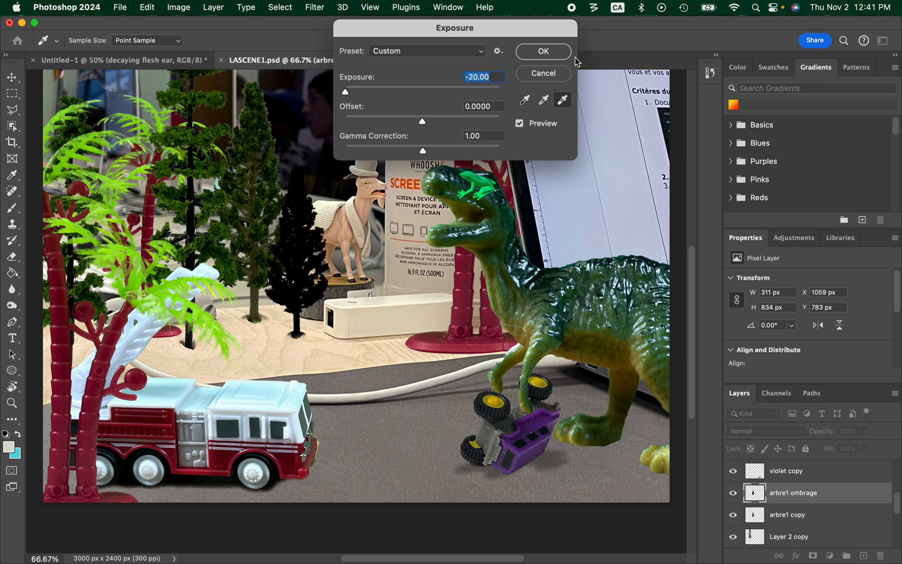
pyautogui.click(543, 51)
pyautogui.moveTo(333, 263); pyautogui.dragTo(303, 258)
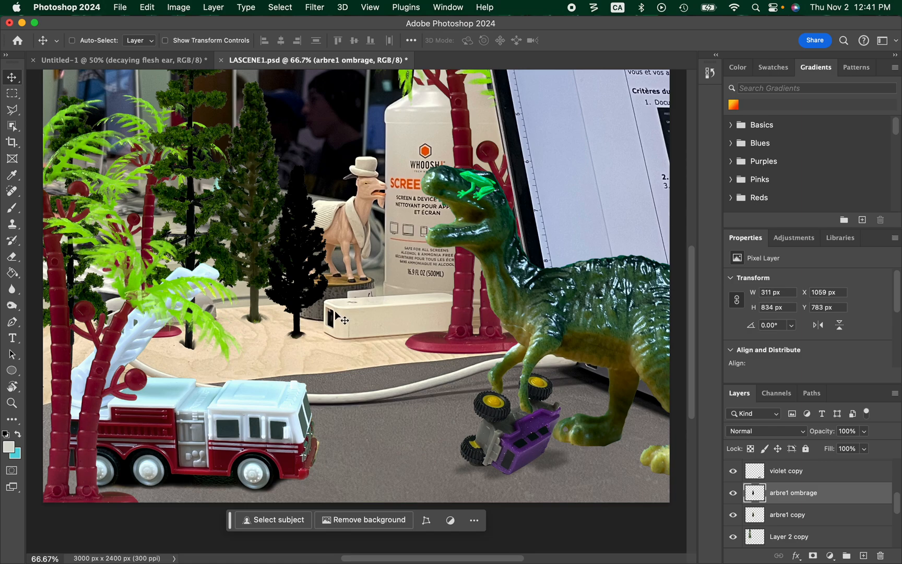
# Distort the black tree on arbre1 ombrage into a flattened, slanted shadow on the sand and place it at the trunk's base
pyautogui.rightClick(307, 267)
pyautogui.click(329, 273)
pyautogui.moveTo(324, 275)
pyautogui.mouseDown()
pyautogui.moveTo(303, 266)
pyautogui.moveTo(313, 278)
pyautogui.mouseUp()
pyautogui.click(152, 12)
pyautogui.moveTo(255, 301)
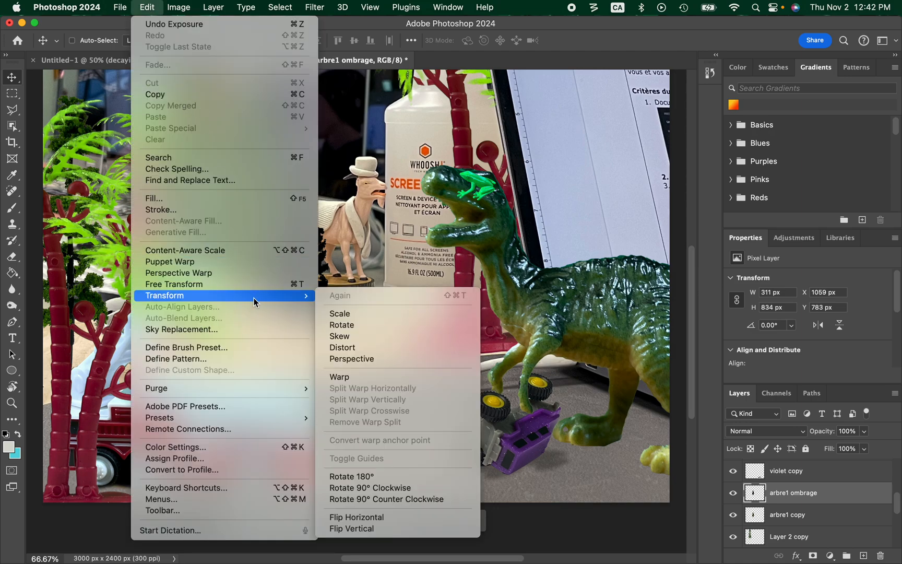
pyautogui.click(412, 348)
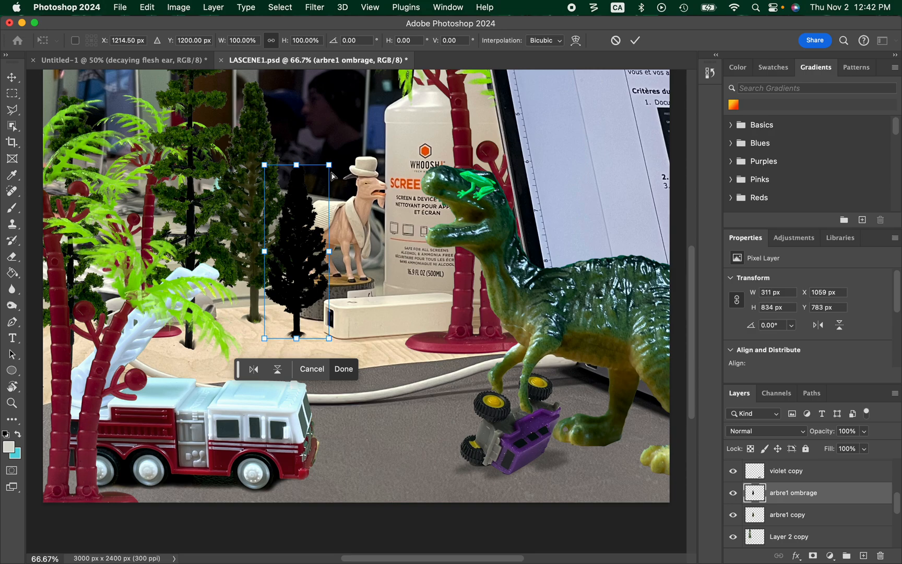
pyautogui.moveTo(329, 166); pyautogui.dragTo(315, 367)
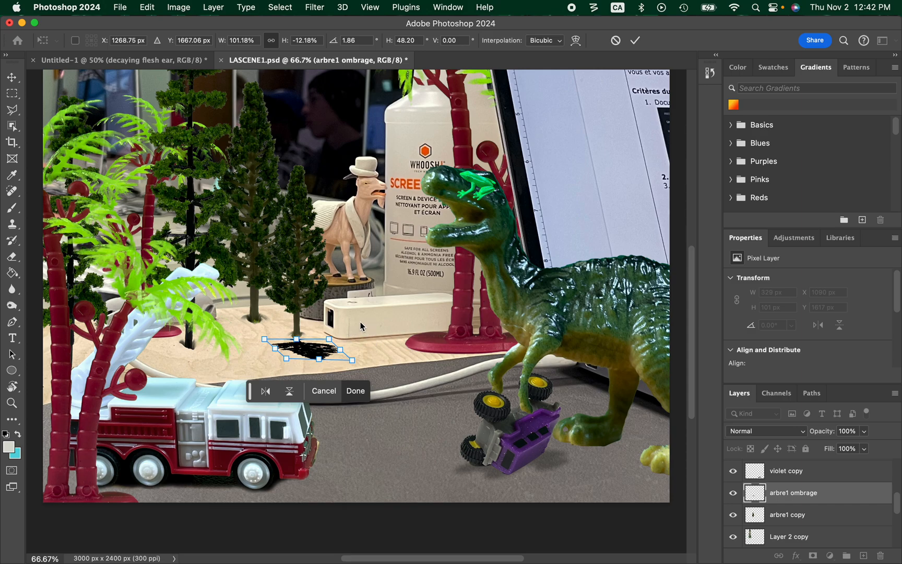
pyautogui.moveTo(311, 353); pyautogui.dragTo(307, 343)
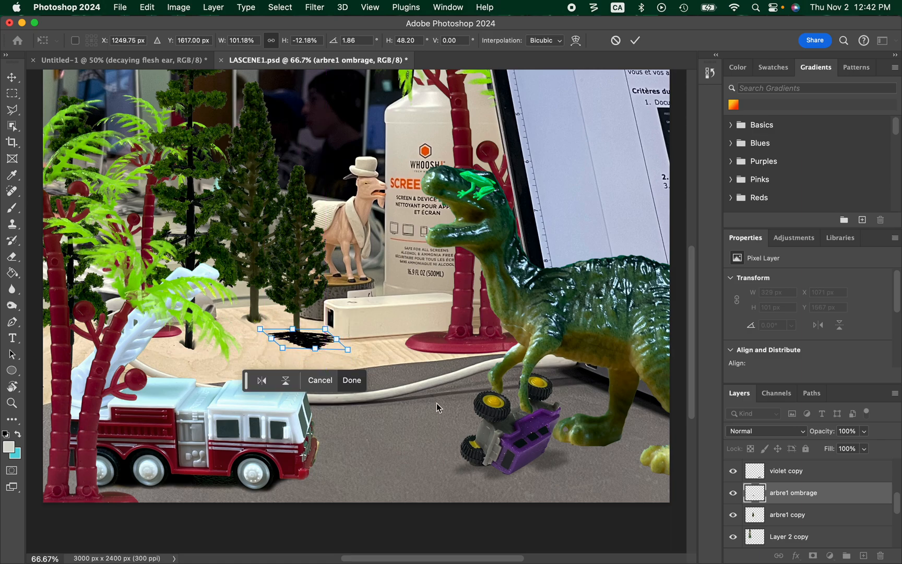
pyautogui.press('Return')
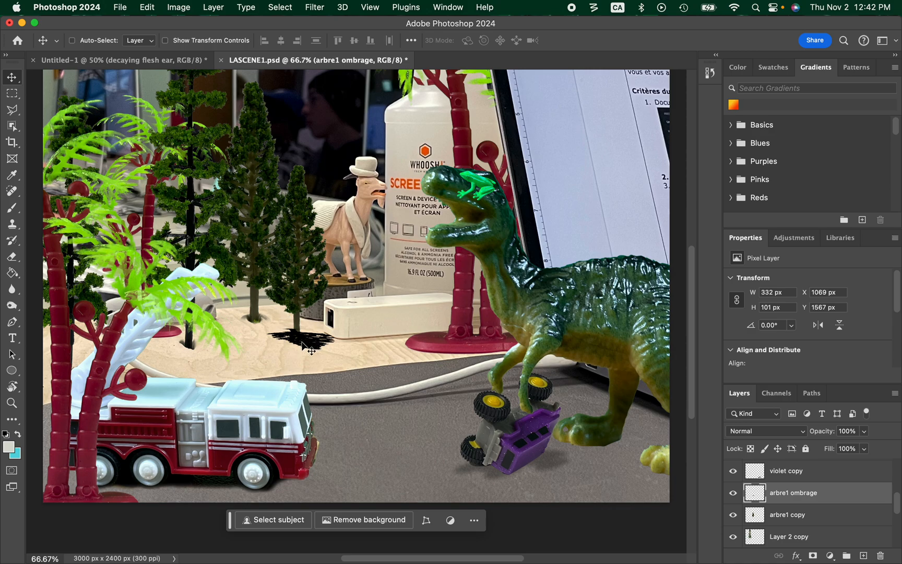
# Nudge the shadow horizontally to X 1061 px so it lines up with the tree trunk
pyautogui.press('Right')
pyautogui.press('Right')
pyautogui.press('Right')
pyautogui.press('Right')
pyautogui.press('Left')
pyautogui.press('Left')
pyautogui.press('Left')
pyautogui.press('Left')
pyautogui.press('Left')
pyautogui.press('Left')
pyautogui.press('Left')
pyautogui.press('Left')
pyautogui.press('Left')
pyautogui.press('Left')
pyautogui.press('Left')
pyautogui.press('Left')
pyautogui.press('Left')
pyautogui.press('Left')
pyautogui.press('Left')
pyautogui.press('Left')
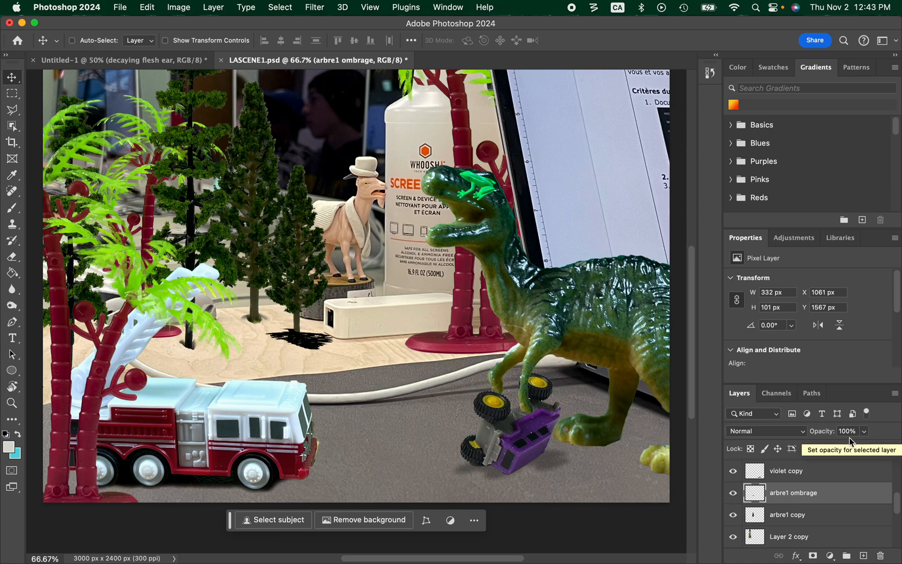
# Lower the opacity of the arbre1 ombrage layer to 18%
pyautogui.click(864, 431)
pyautogui.moveTo(864, 447); pyautogui.dragTo(826, 446)
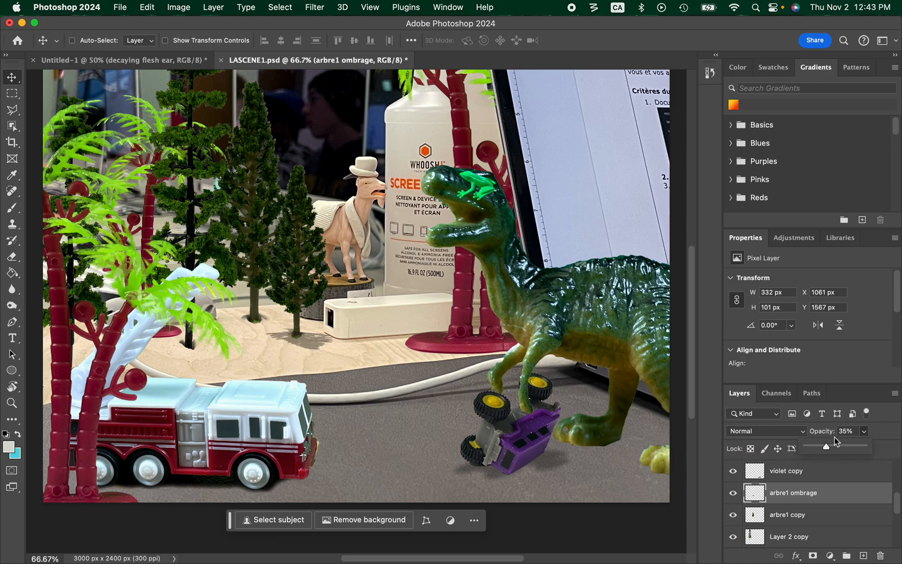
pyautogui.moveTo(817, 448); pyautogui.dragTo(817, 448)
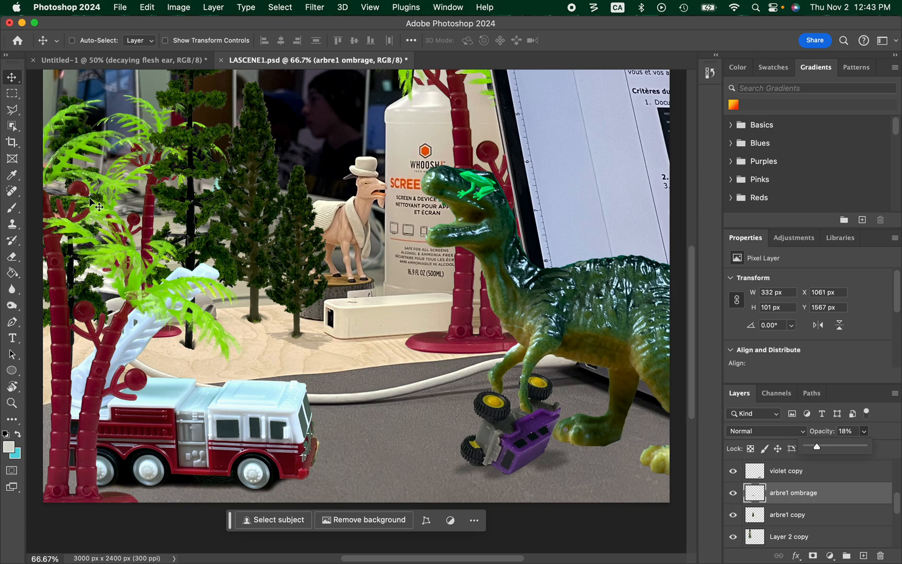
# Examine the tree's base close up at 300%, comparing it with the arbre1 ombrage shadow shown and hidden
pyautogui.click(12, 256)
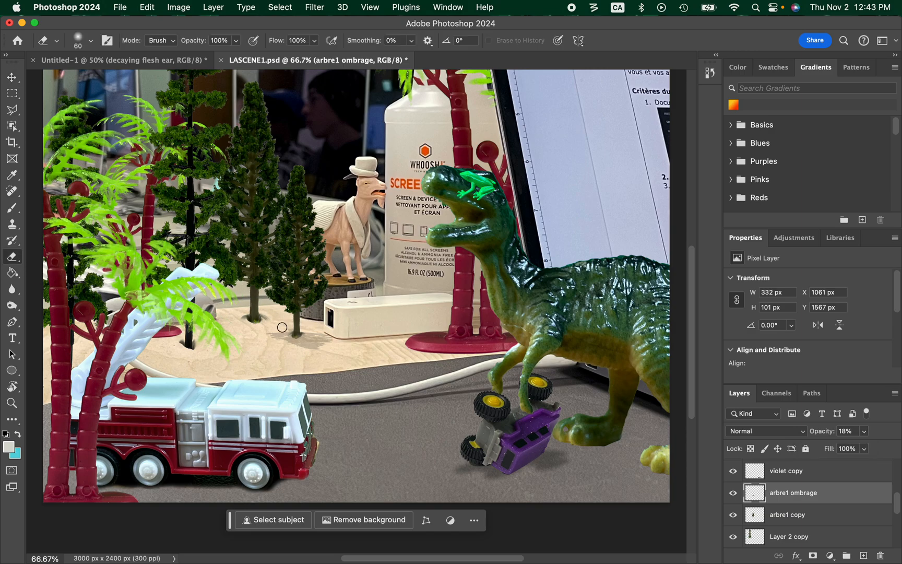
pyautogui.press('super+equal')
pyautogui.press('super+equal')
pyautogui.press('super+equal')
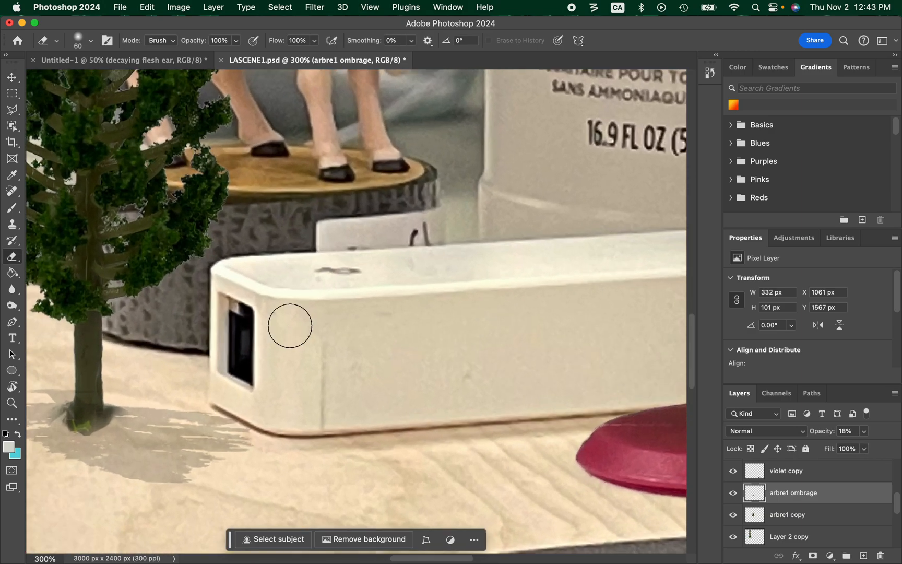
pyautogui.scroll(-3, 304, 321)
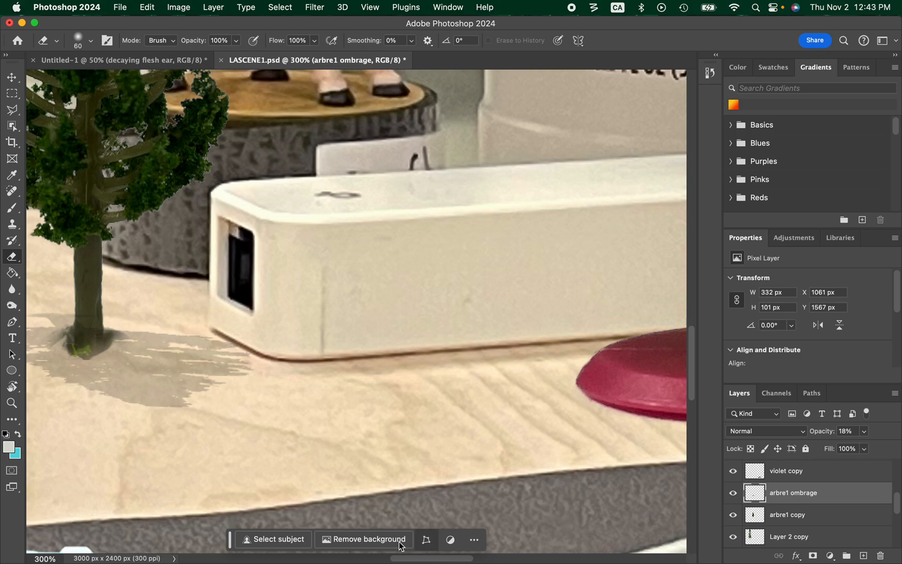
pyautogui.hscroll(-2, 413, 560)
pyautogui.hscroll(-8, 412, 560)
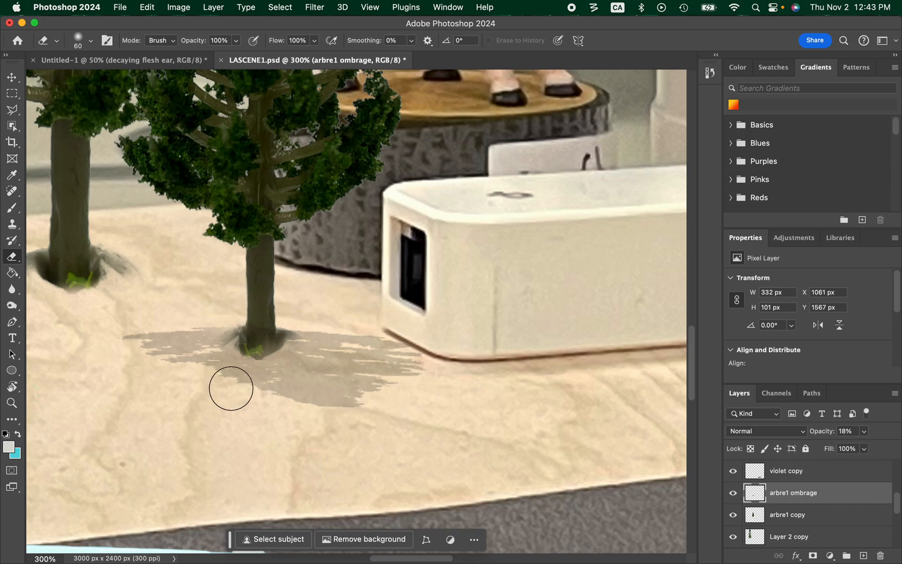
pyautogui.click(734, 495)
pyautogui.click(734, 494)
pyautogui.click(734, 494)
pyautogui.click(734, 494)
pyautogui.click(734, 494)
pyautogui.click(734, 495)
pyautogui.click(734, 494)
pyautogui.click(734, 495)
pyautogui.click(735, 495)
pyautogui.click(734, 494)
# Place the arbre1 ombrage layer beneath arbre1 copy and shift the shadow left to X 1038 px with the Move tool
pyautogui.moveTo(791, 496); pyautogui.dragTo(831, 522)
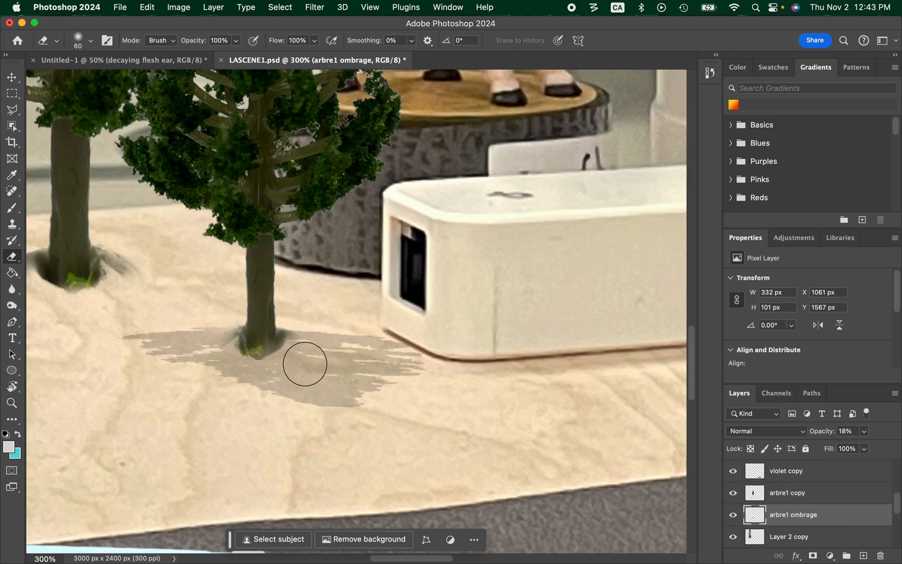
pyautogui.click(14, 77)
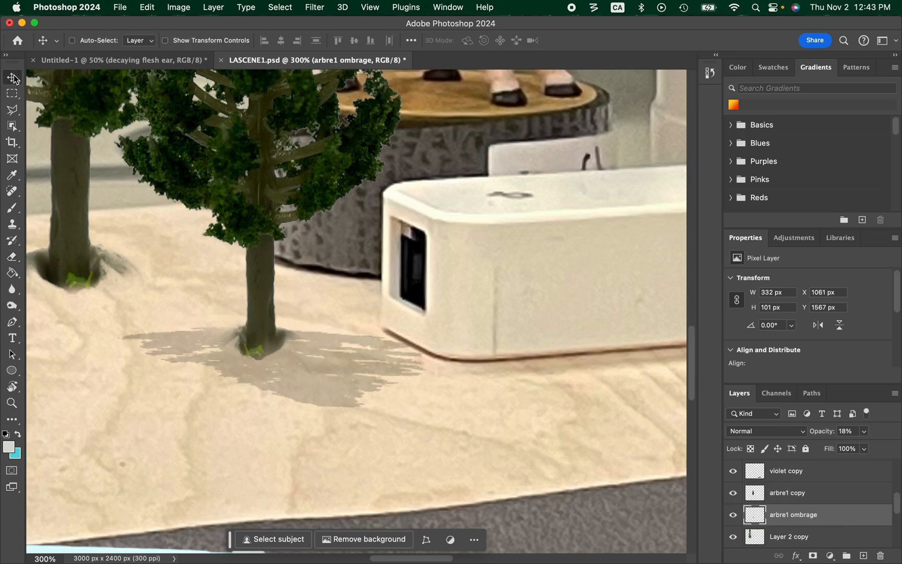
pyautogui.moveTo(301, 357); pyautogui.dragTo(280, 377)
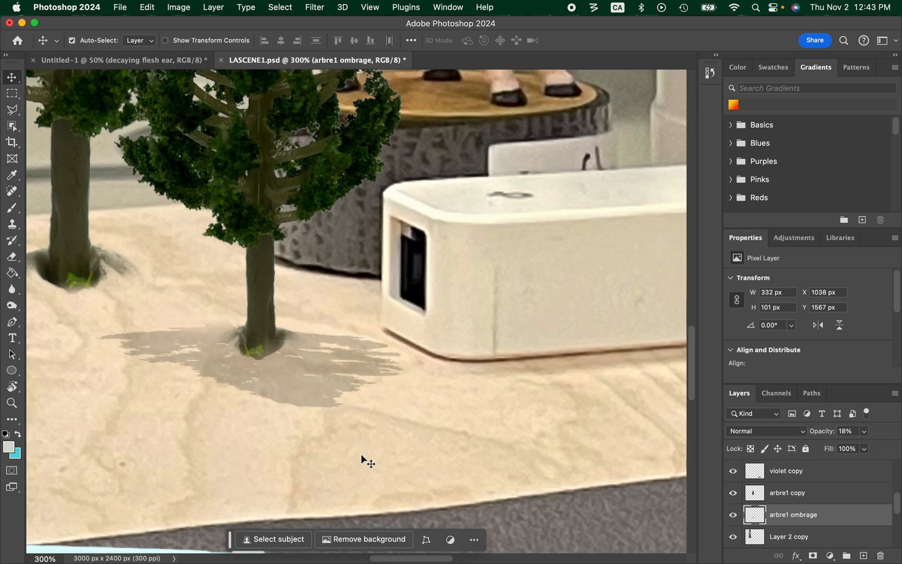
# Check the repositioned shadow at 200% by repeatedly hiding and showing the arbre1 ombrage layer
pyautogui.press('super+0')
pyautogui.press('super+equal')
pyautogui.press('super+equal')
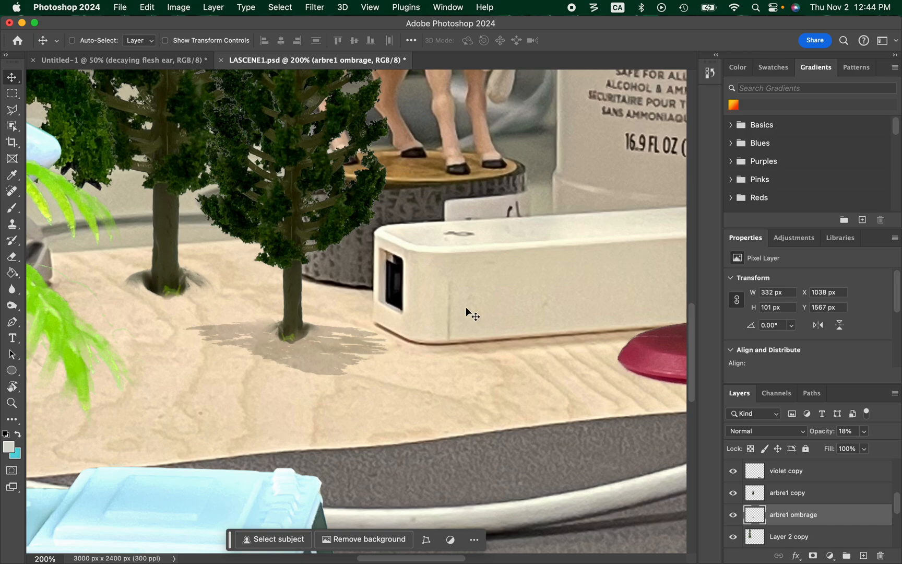
pyautogui.click(733, 514)
pyautogui.click(735, 515)
pyautogui.click(734, 516)
pyautogui.click(734, 516)
pyautogui.click(735, 515)
pyautogui.click(735, 516)
pyautogui.click(735, 516)
pyautogui.click(734, 515)
# Soften the edges of the shadow on the arbre1 ombrage layer with a Gaussian Blur and review the whole scene
pyautogui.click(325, 11)
pyautogui.moveTo(397, 170)
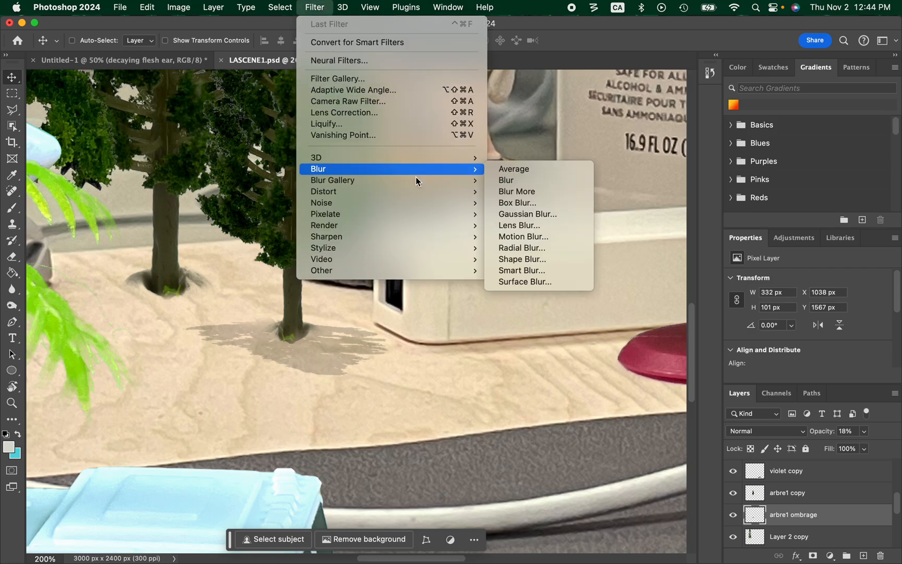
pyautogui.click(549, 214)
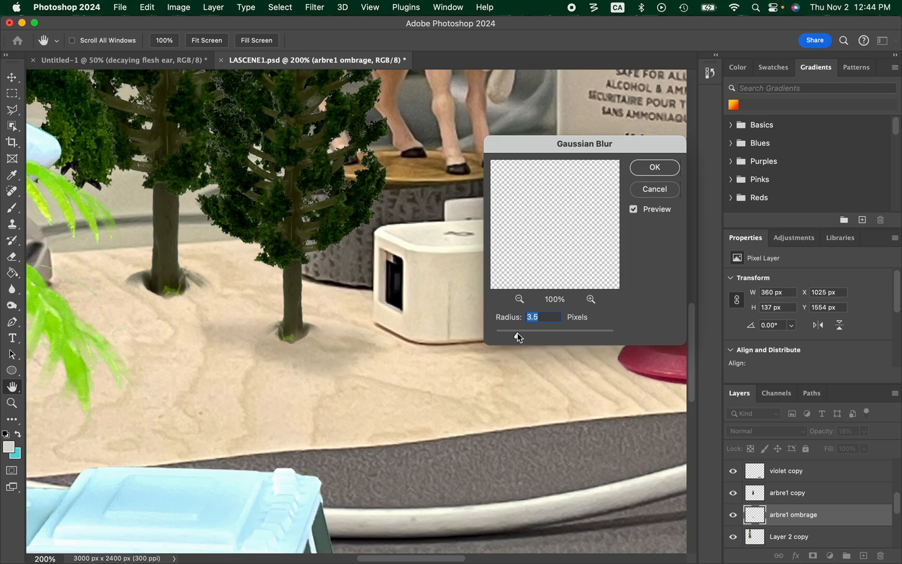
pyautogui.moveTo(518, 334)
pyautogui.mouseDown()
pyautogui.moveTo(508, 334)
pyautogui.moveTo(521, 335)
pyautogui.mouseUp()
pyautogui.moveTo(525, 339); pyautogui.dragTo(524, 339)
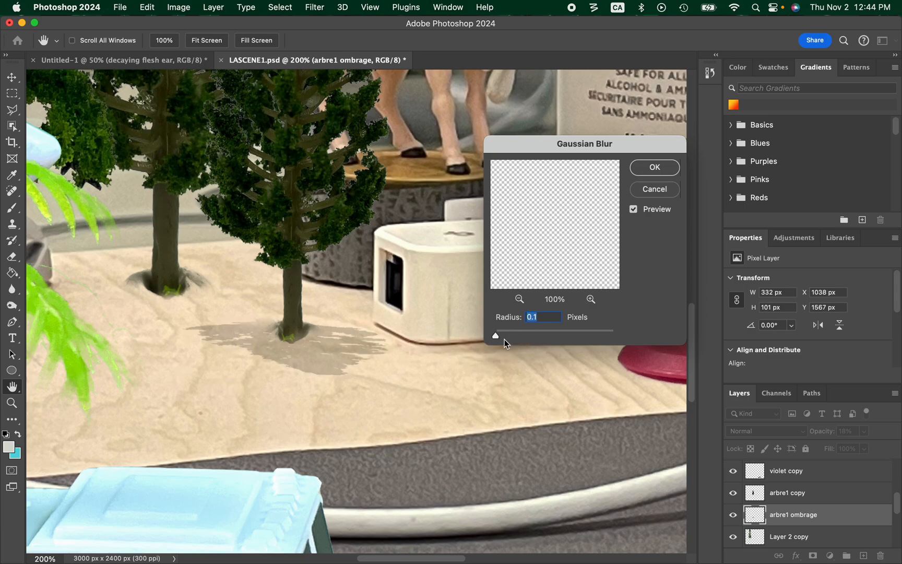
pyautogui.moveTo(498, 336); pyautogui.dragTo(512, 338)
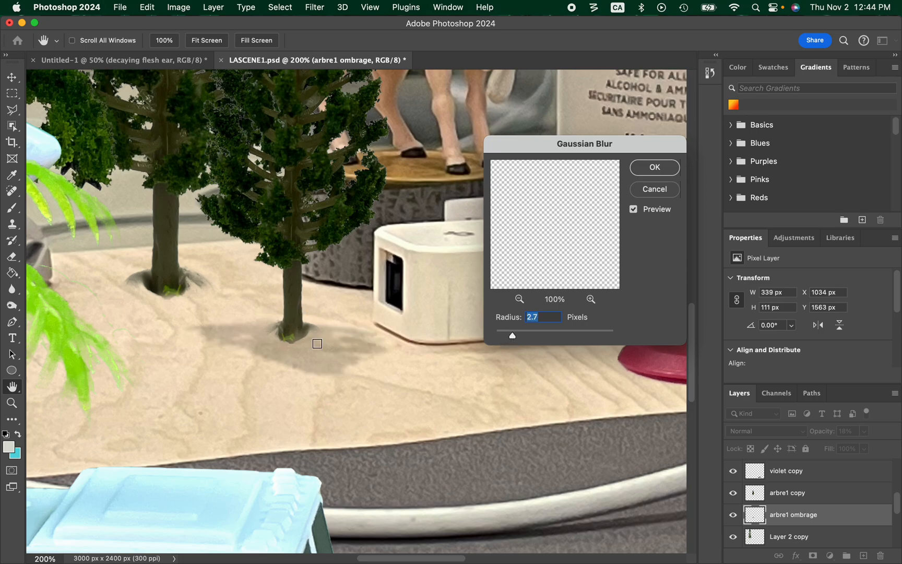
pyautogui.moveTo(512, 336); pyautogui.dragTo(520, 340)
pyautogui.click(659, 171)
pyautogui.press('super+minus')
pyautogui.press('super+minus')
pyautogui.press('super+minus')
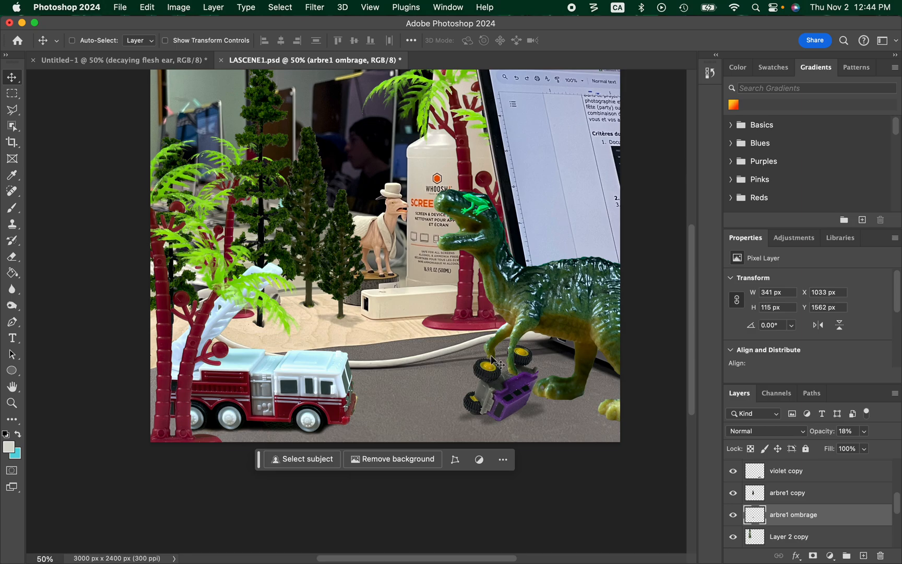
pyautogui.scroll(-3, 659, 346)
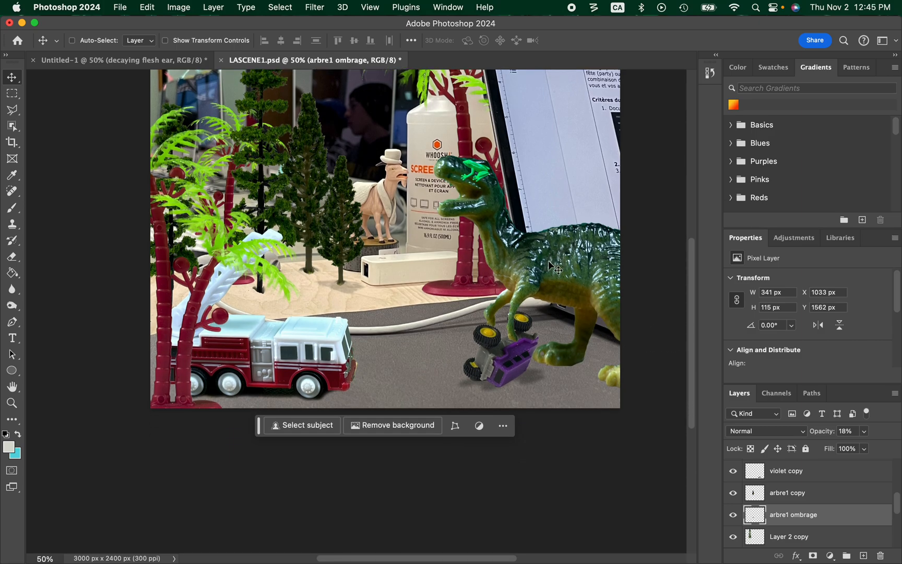
# Select the dinosaur's layer, Layer 5, and check what it contains by repeatedly hiding and showing it
pyautogui.rightClick(525, 254)
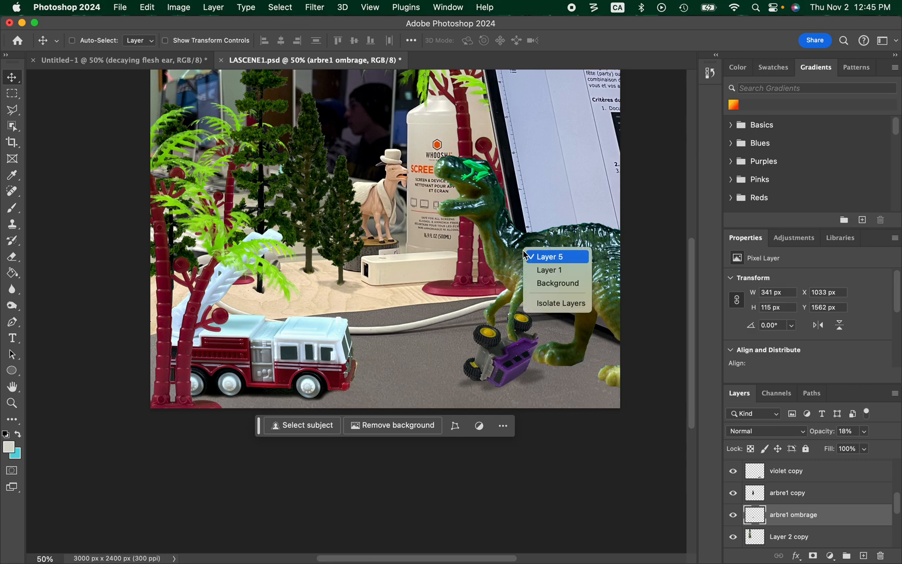
pyautogui.click(535, 258)
pyautogui.click(733, 471)
pyautogui.click(732, 471)
pyautogui.click(733, 471)
pyautogui.click(733, 472)
pyautogui.click(732, 472)
pyautogui.click(733, 472)
pyautogui.click(732, 472)
pyautogui.click(732, 472)
pyautogui.click(733, 471)
pyautogui.click(732, 472)
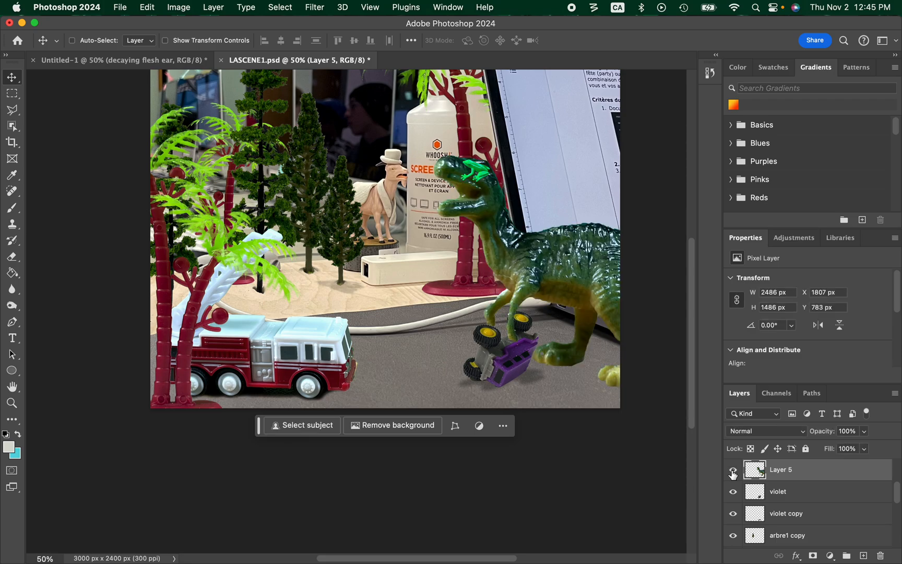
# Duplicate Layer 5 within LASCENE1.psd under the name dinoOmbrage
pyautogui.rightClick(790, 471)
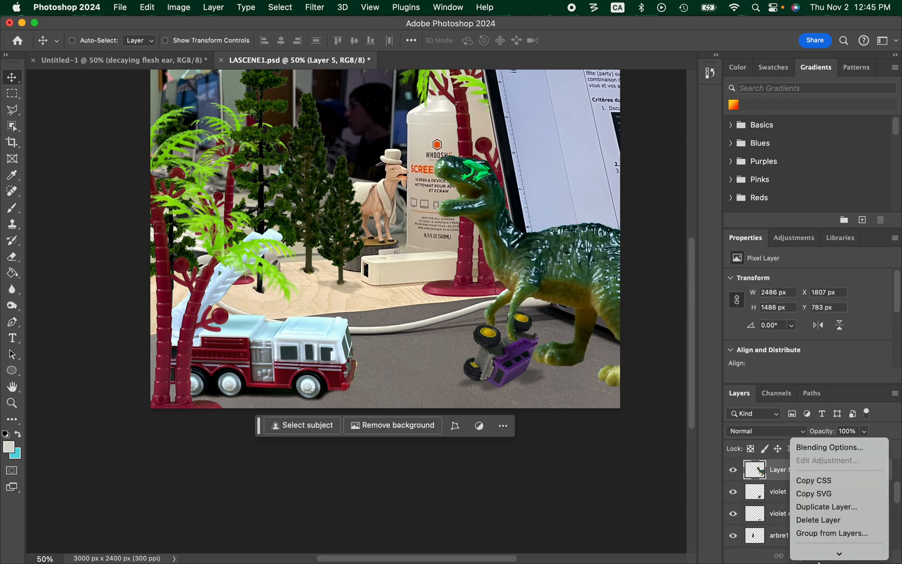
pyautogui.click(839, 454)
pyautogui.moveTo(427, 260); pyautogui.dragTo(352, 246)
pyautogui.write('dinoOmbrage')
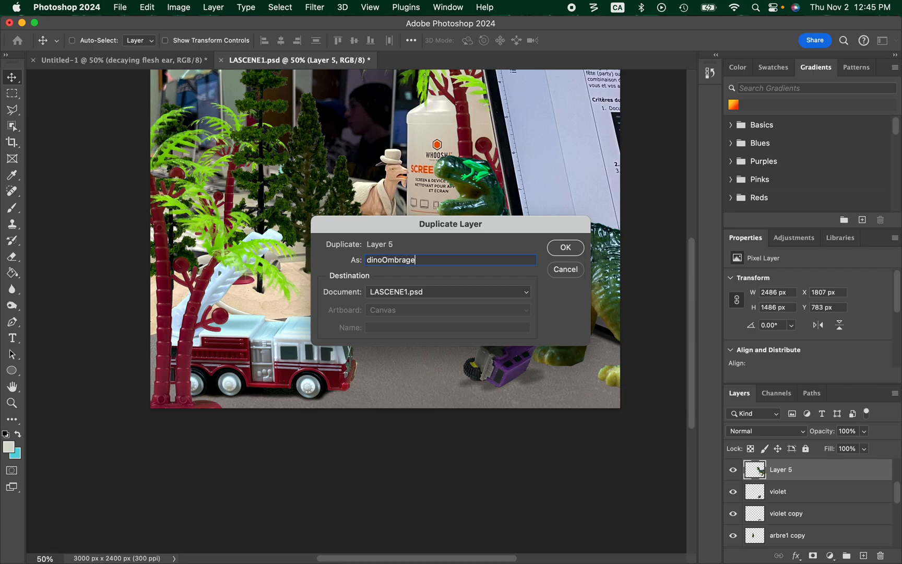
pyautogui.click(583, 253)
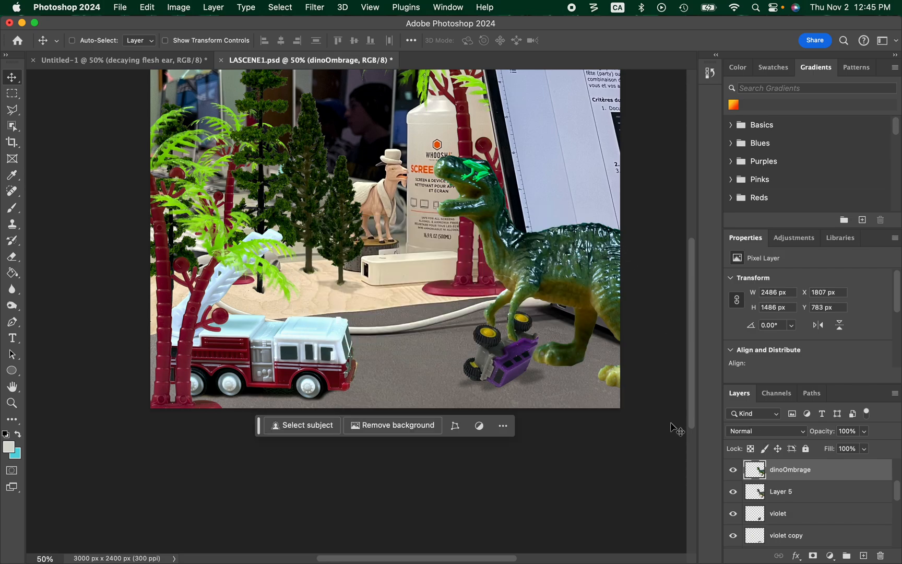
# Turn the dinosaur on the dinoOmbrage layer into a solid black silhouette with an Exposure adjustment
pyautogui.click(182, 11)
pyautogui.moveTo(282, 43)
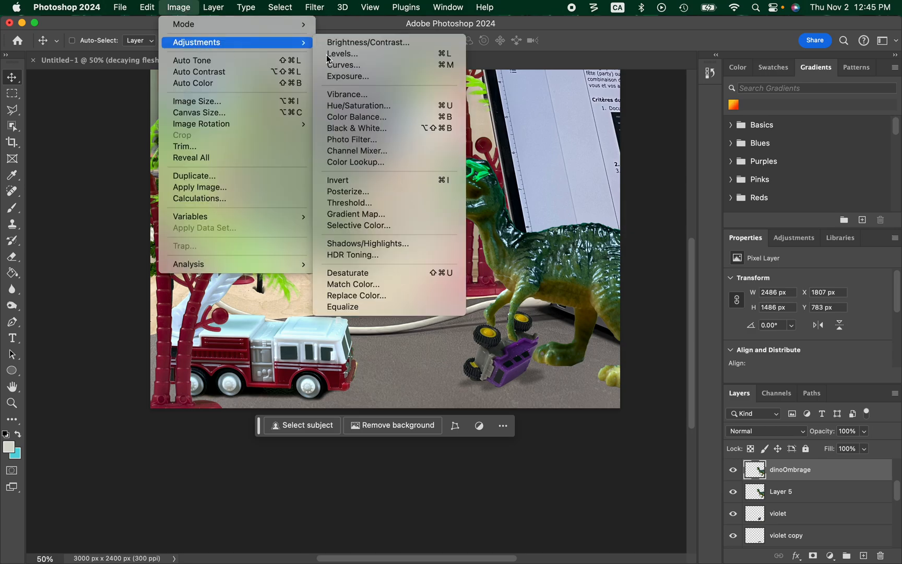
pyautogui.click(445, 76)
pyautogui.moveTo(416, 93); pyautogui.dragTo(364, 97)
pyautogui.click(548, 52)
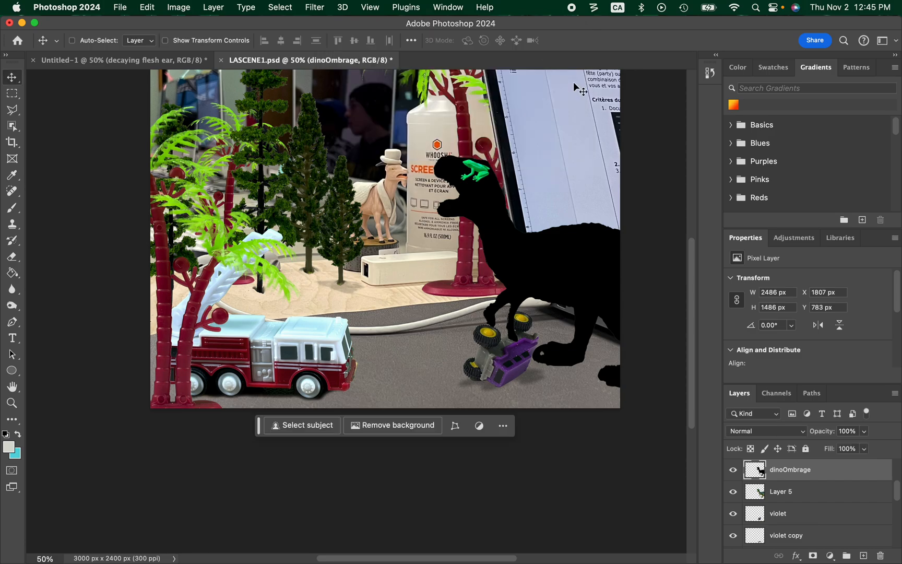
# Distort the black dinosaur silhouette into a flattened, flipped shadow at its feet, about -22% in height with a horizontal skew of about 35°
pyautogui.click(146, 7)
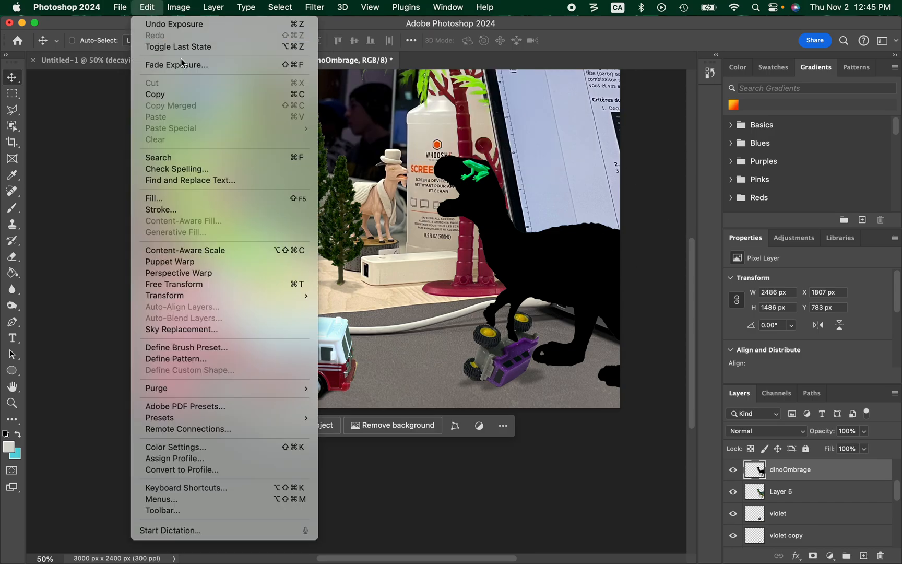
pyautogui.moveTo(275, 295)
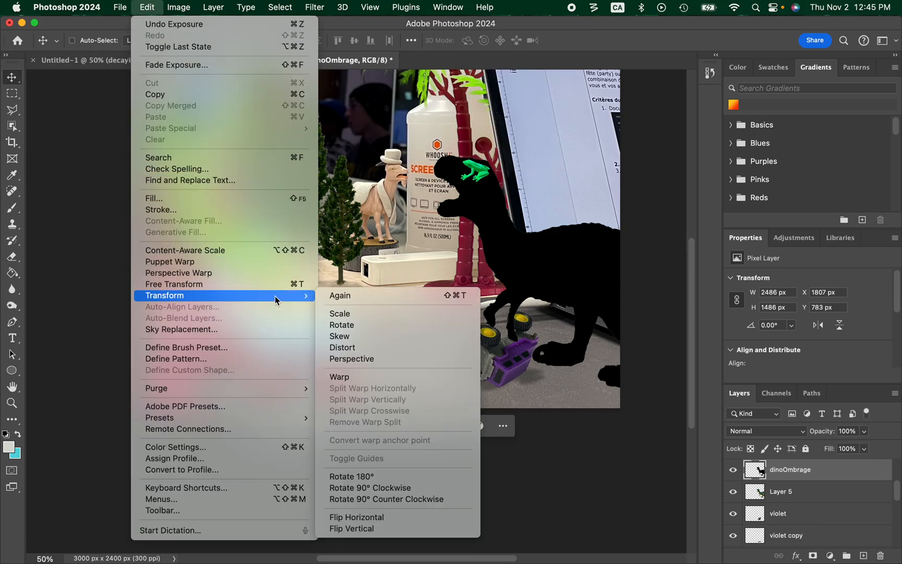
pyautogui.click(355, 347)
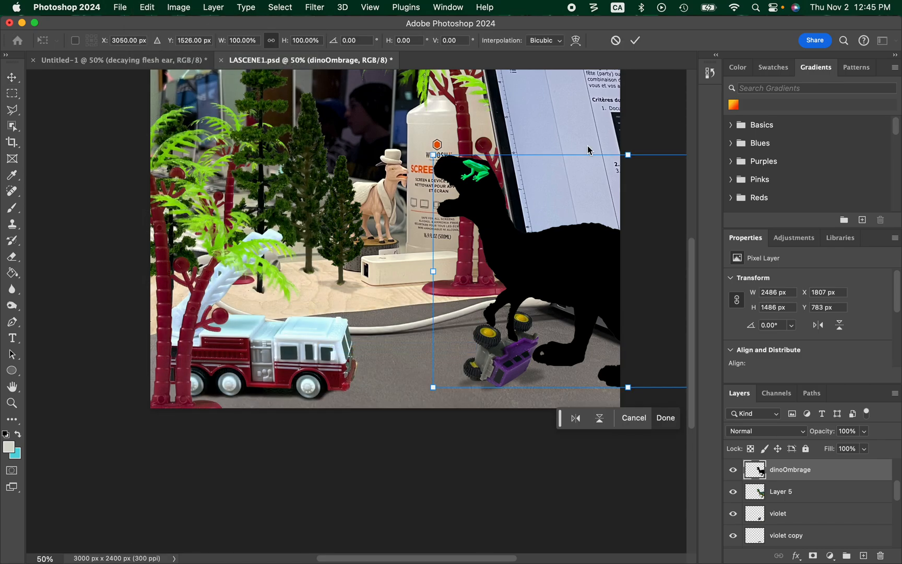
pyautogui.moveTo(628, 157); pyautogui.dragTo(643, 434)
pyautogui.moveTo(598, 409); pyautogui.dragTo(585, 371)
pyautogui.moveTo(639, 406); pyautogui.dragTo(658, 408)
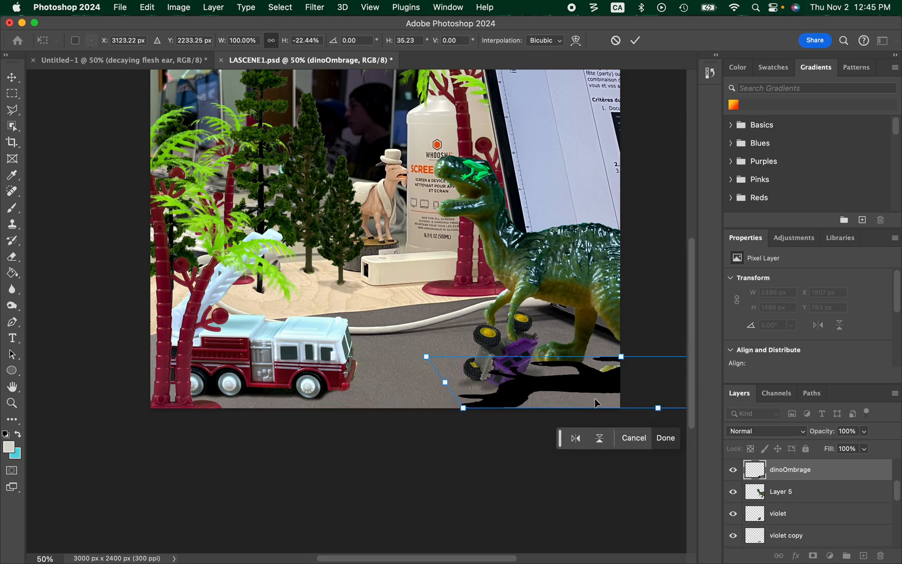
pyautogui.press('Return')
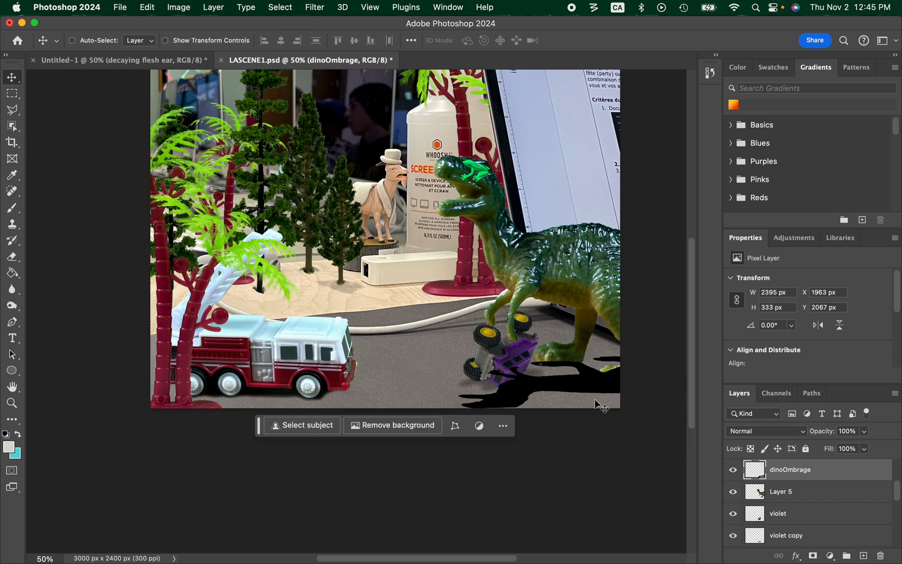
# Place the dinoOmbrage layer between Layer 5 and violet, after trying it beneath violet copy
pyautogui.moveTo(801, 473); pyautogui.dragTo(812, 502)
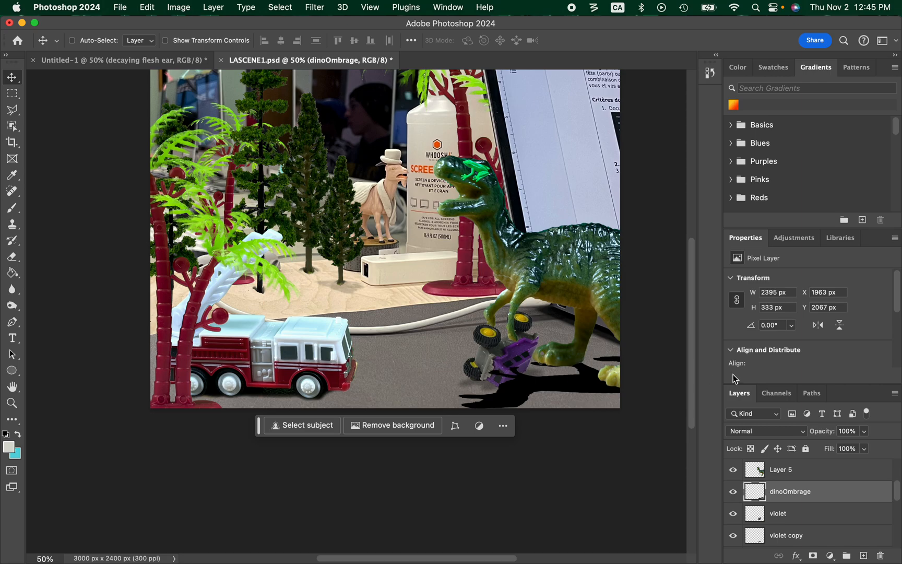
pyautogui.scroll(-2, 804, 468)
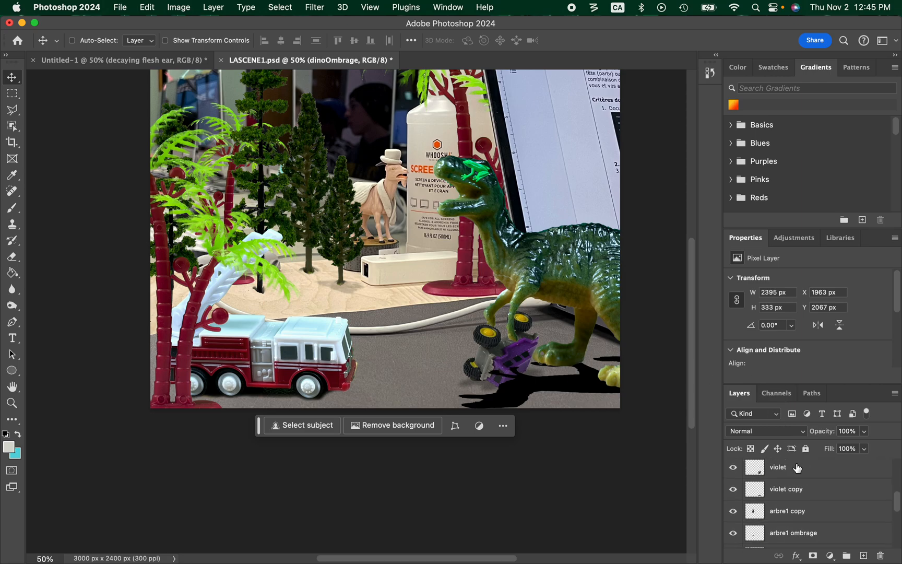
pyautogui.moveTo(805, 473); pyautogui.dragTo(811, 529)
pyautogui.scroll(-3, 519, 318)
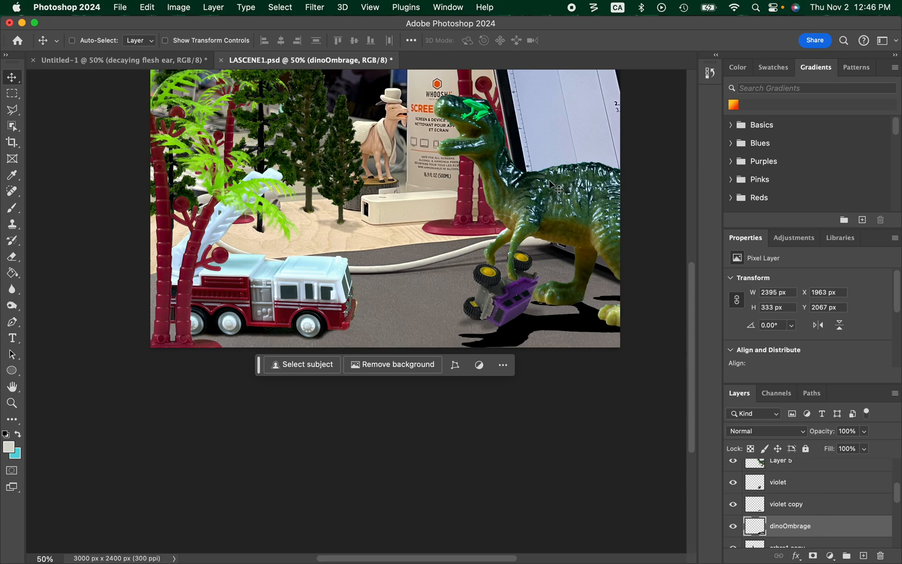
pyautogui.moveTo(805, 523); pyautogui.dragTo(803, 478)
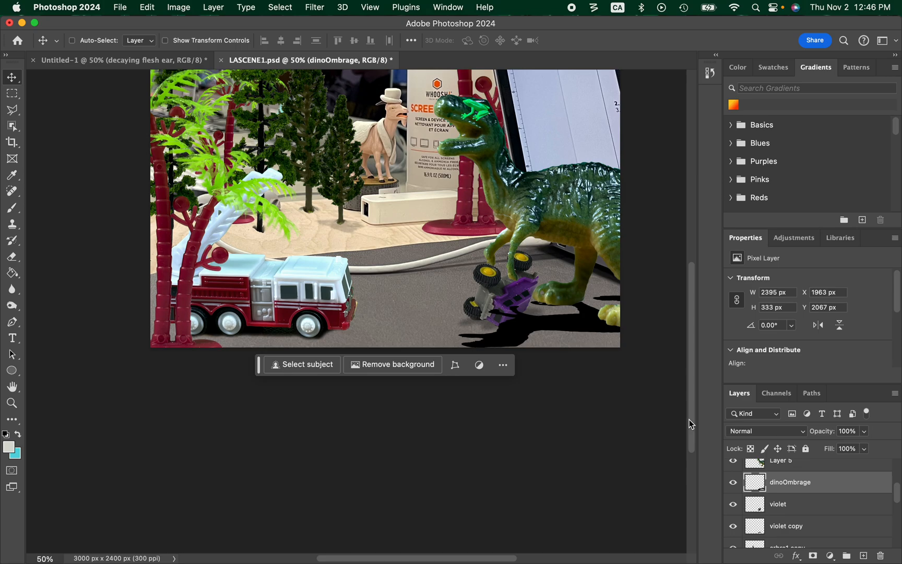
# Lower the dinoOmbrage layer's opacity to 25% and soften the shadow with a 3.6-pixel Gaussian Blur
pyautogui.click(866, 449)
pyautogui.moveTo(818, 443); pyautogui.dragTo(820, 444)
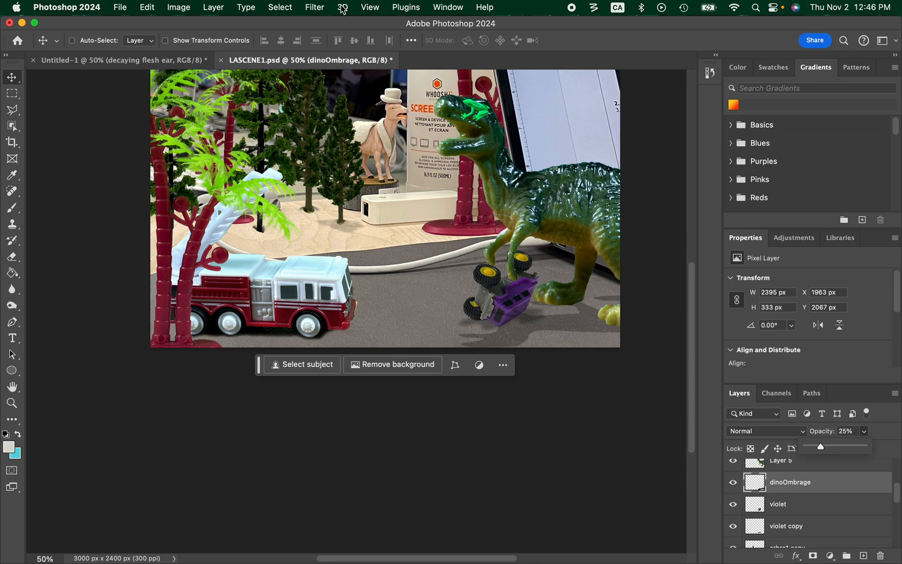
pyautogui.click(315, 7)
pyautogui.moveTo(371, 169)
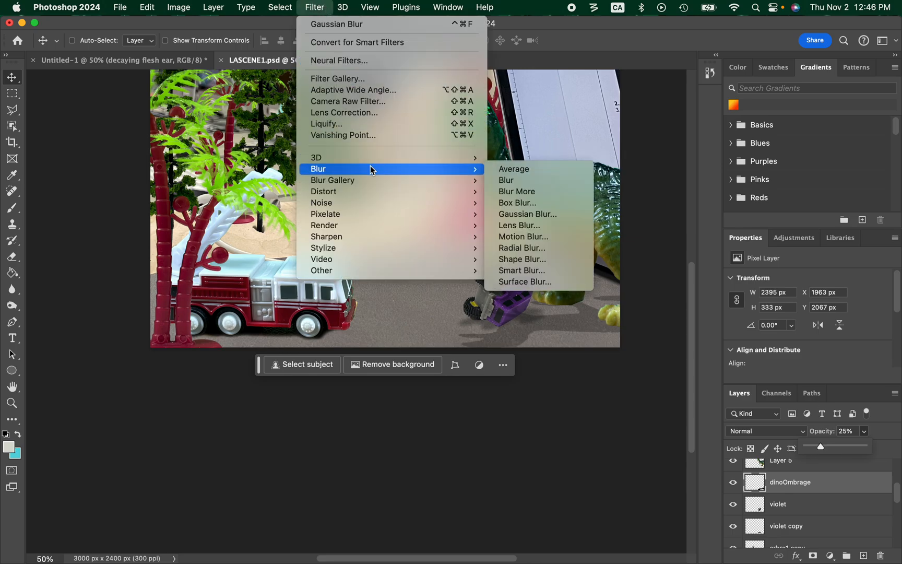
pyautogui.click(552, 214)
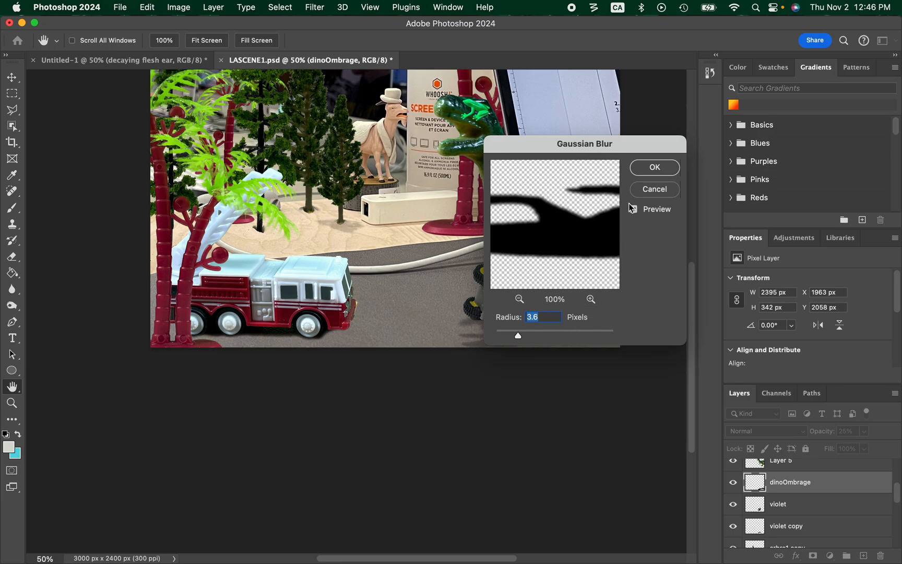
pyautogui.click(654, 167)
# Reduce the dinoOmbrage layer's opacity to 17% and review the dinosaur's shadow in the whole scene
pyautogui.click(864, 433)
pyautogui.moveTo(844, 444); pyautogui.dragTo(845, 444)
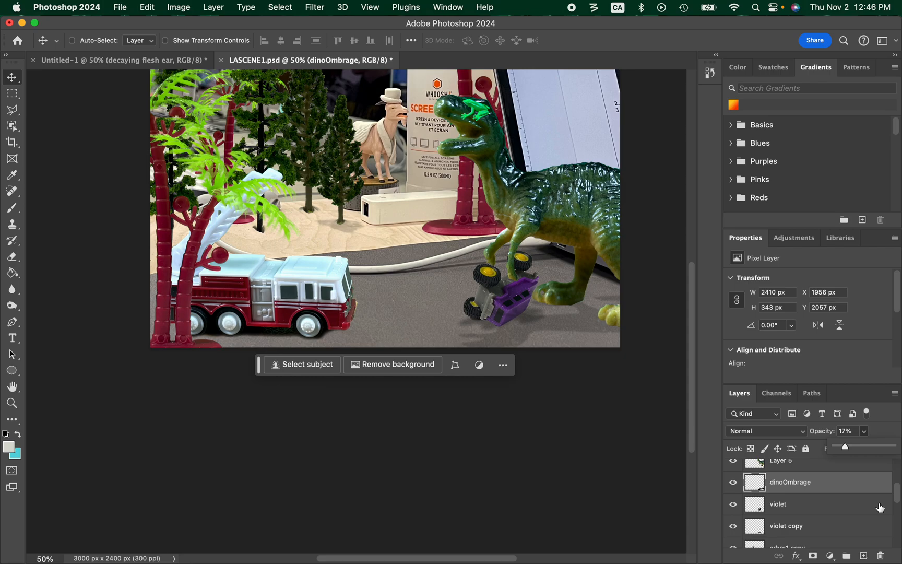
pyautogui.scroll(5, 489, 439)
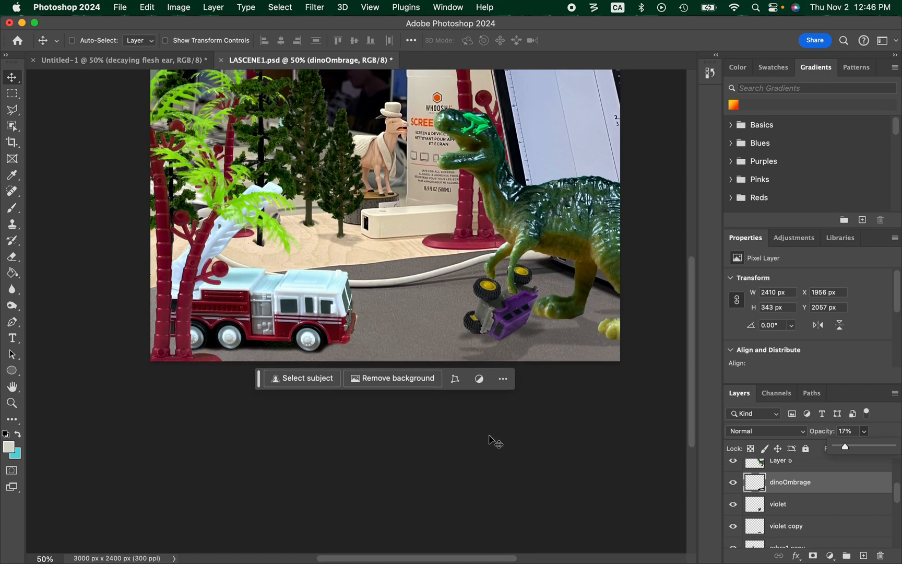
pyautogui.scroll(3, 489, 440)
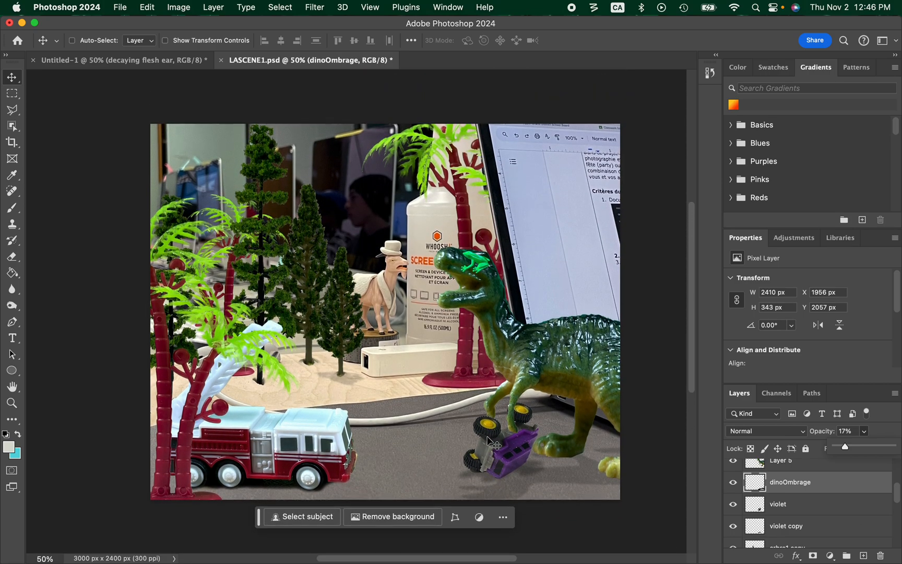